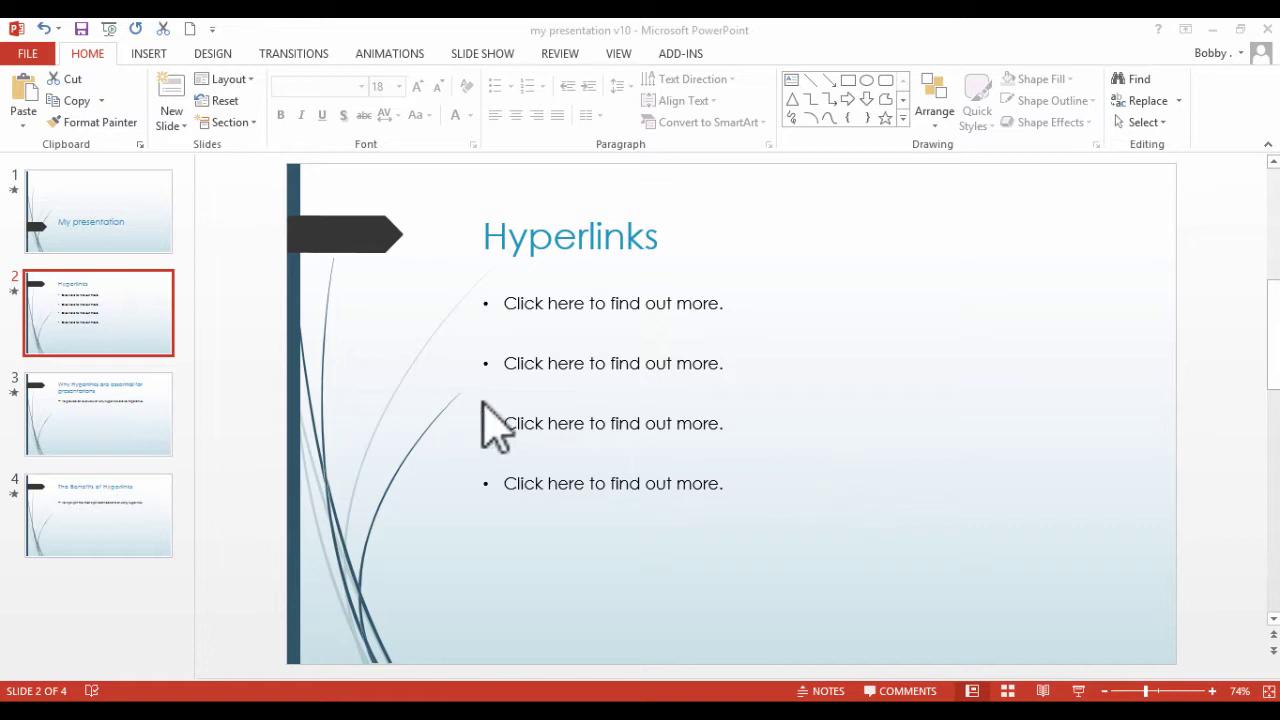
Select the word 'here' in the first bullet and open Insert Hyperlink for it.
{"action": "left_click", "coordinate": [570, 299]}
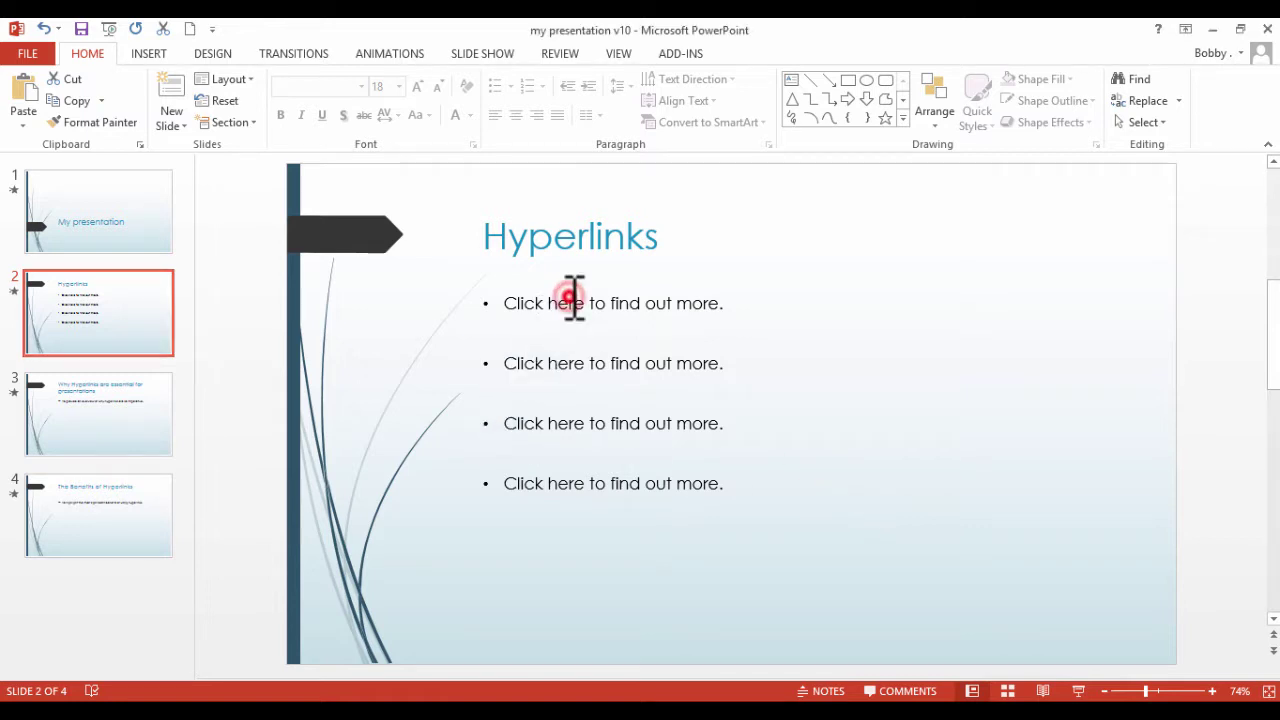
{"action": "double_click", "coordinate": [570, 299]}
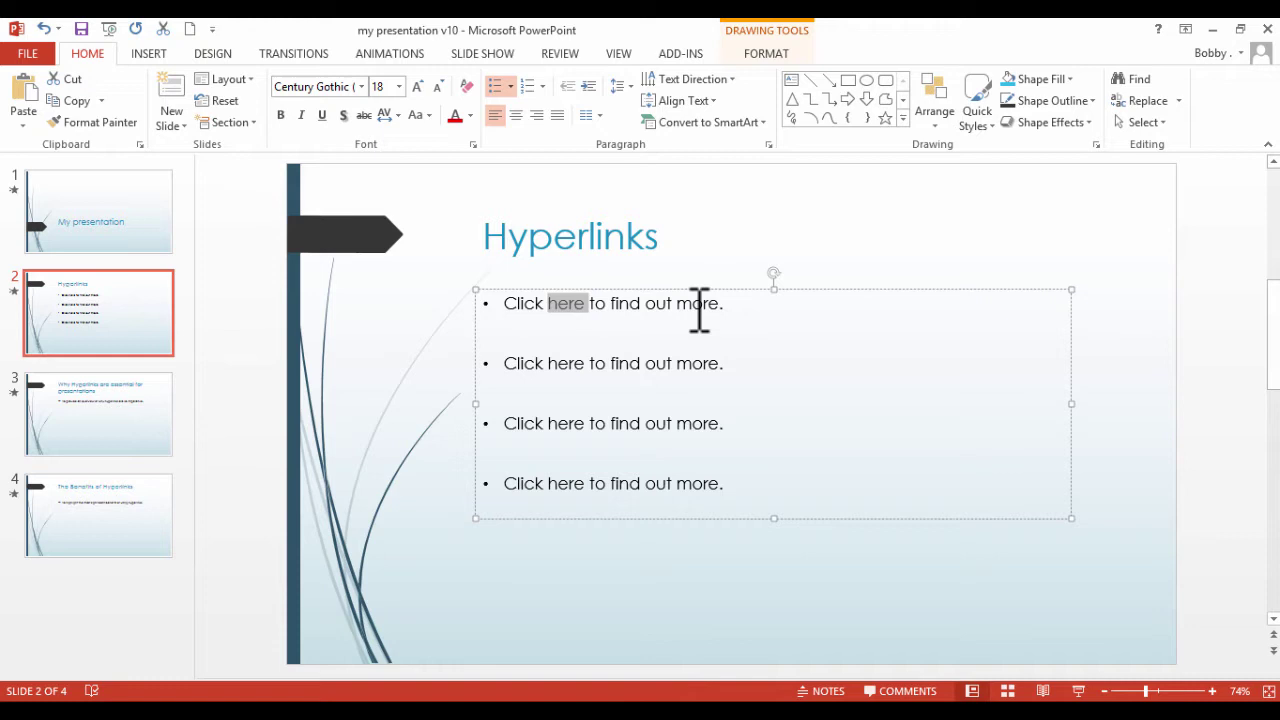
{"action": "left_click", "coordinate": [157, 55]}
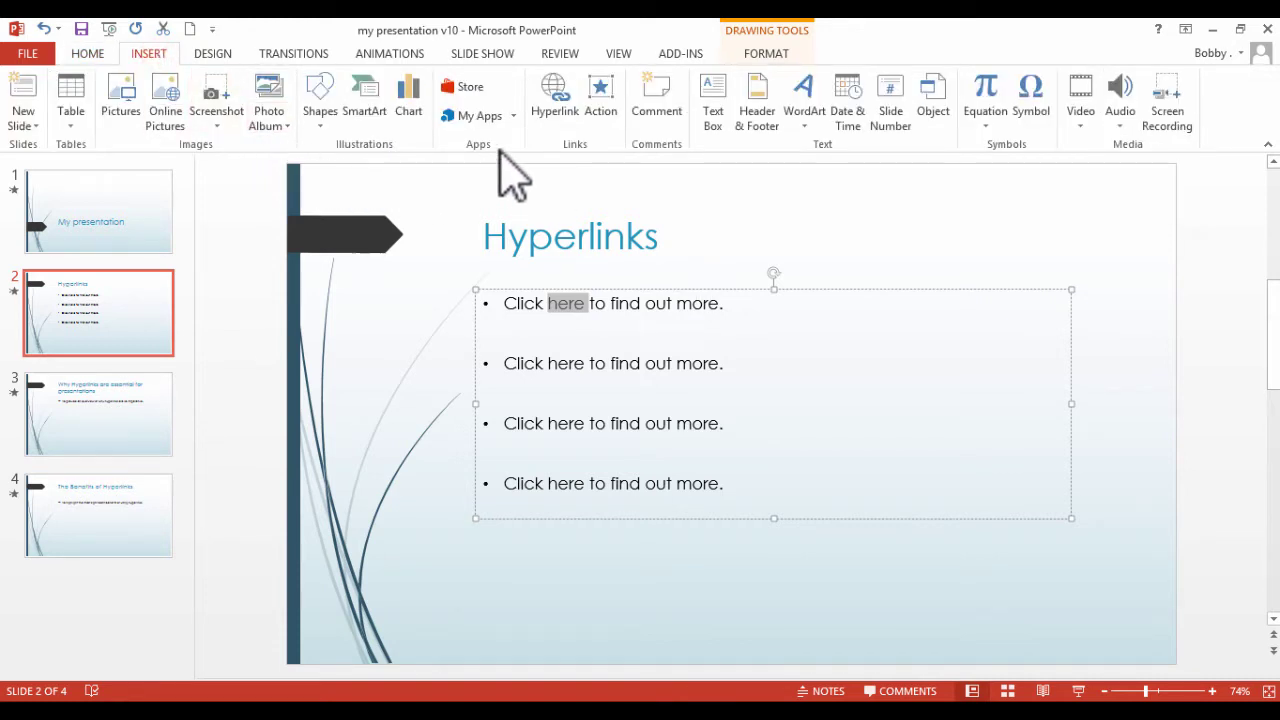
{"action": "left_click", "coordinate": [560, 100]}
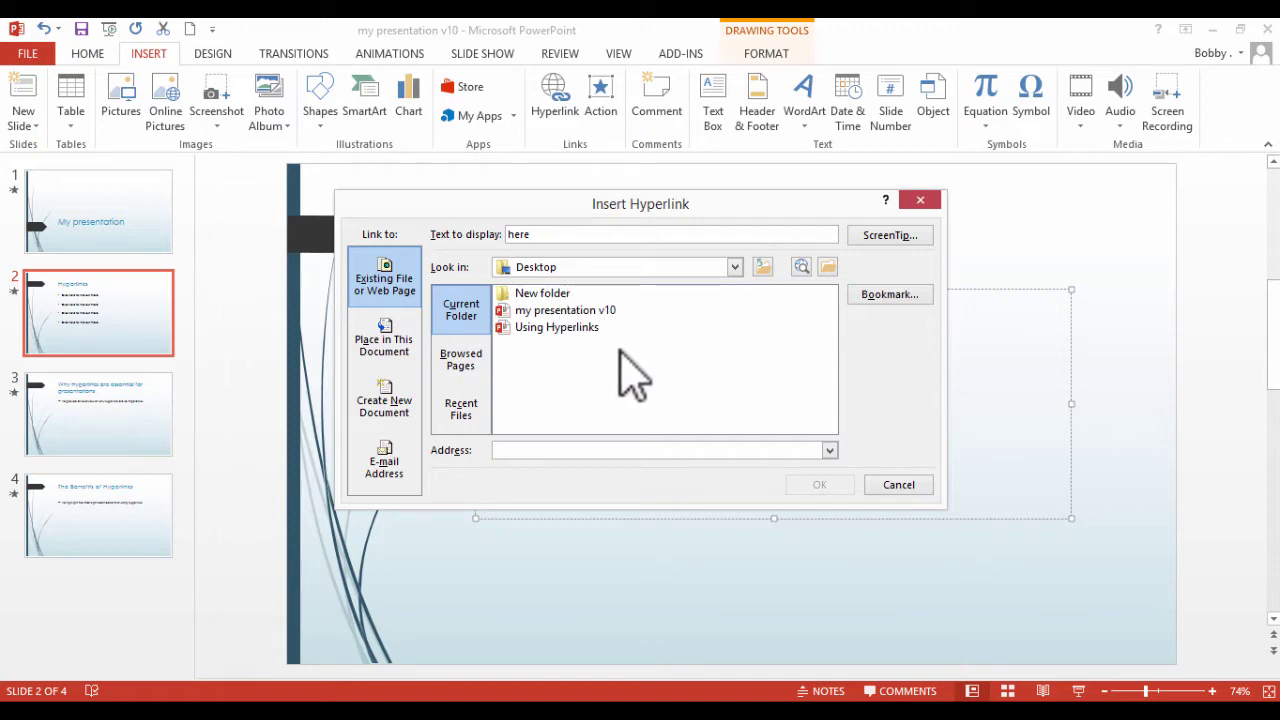
Link the first 'here' to the Using Hyperlinks file, then run the slide show from this slide.
{"action": "double_click", "coordinate": [575, 327]}
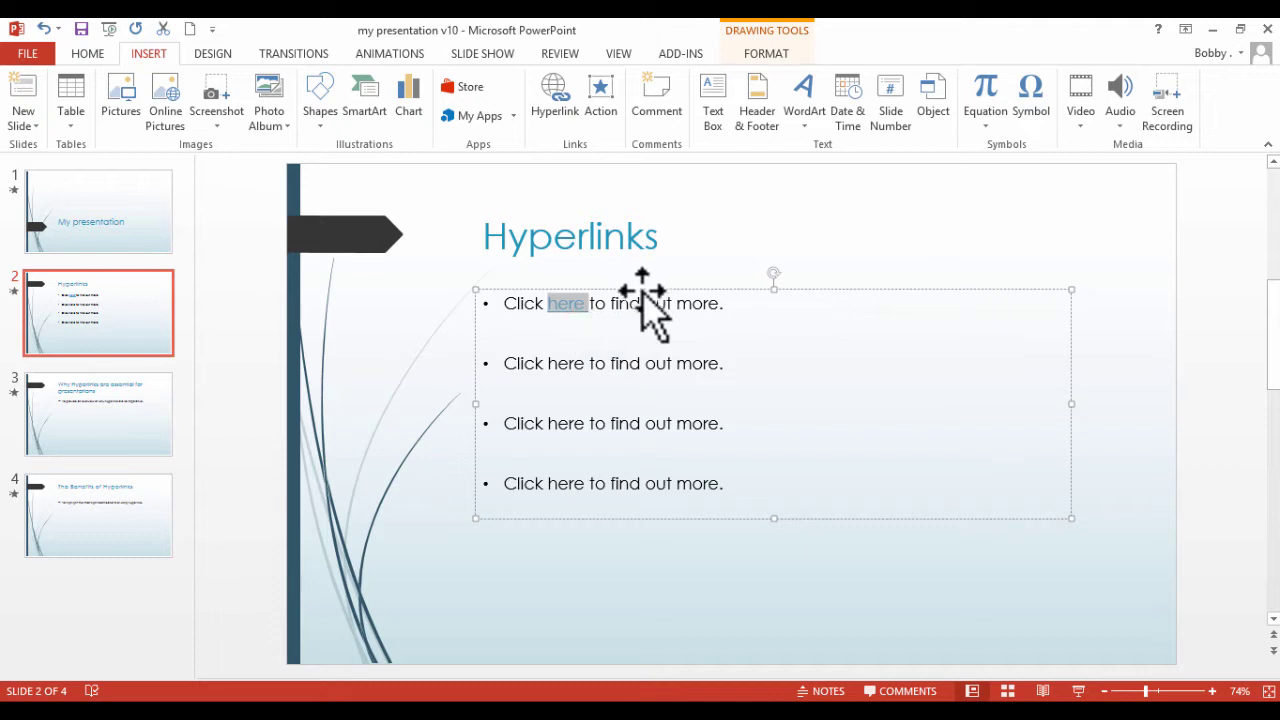
{"action": "key", "text": "End"}
{"action": "key", "text": "Return"}
{"action": "left_click", "coordinate": [775, 260]}
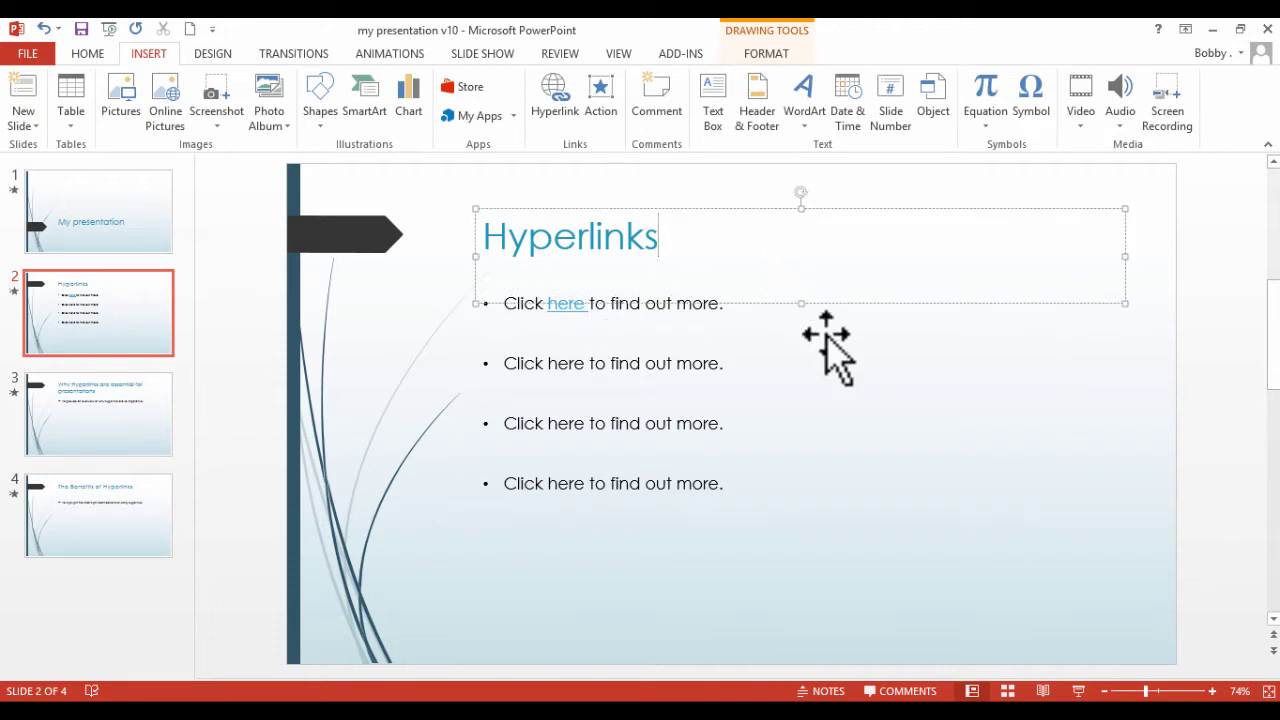
{"action": "key", "text": "shift+F5"}
Open hyperlink settings for the second bullet's 'here' and focus the Address field.
{"action": "left_click", "coordinate": [568, 370]}
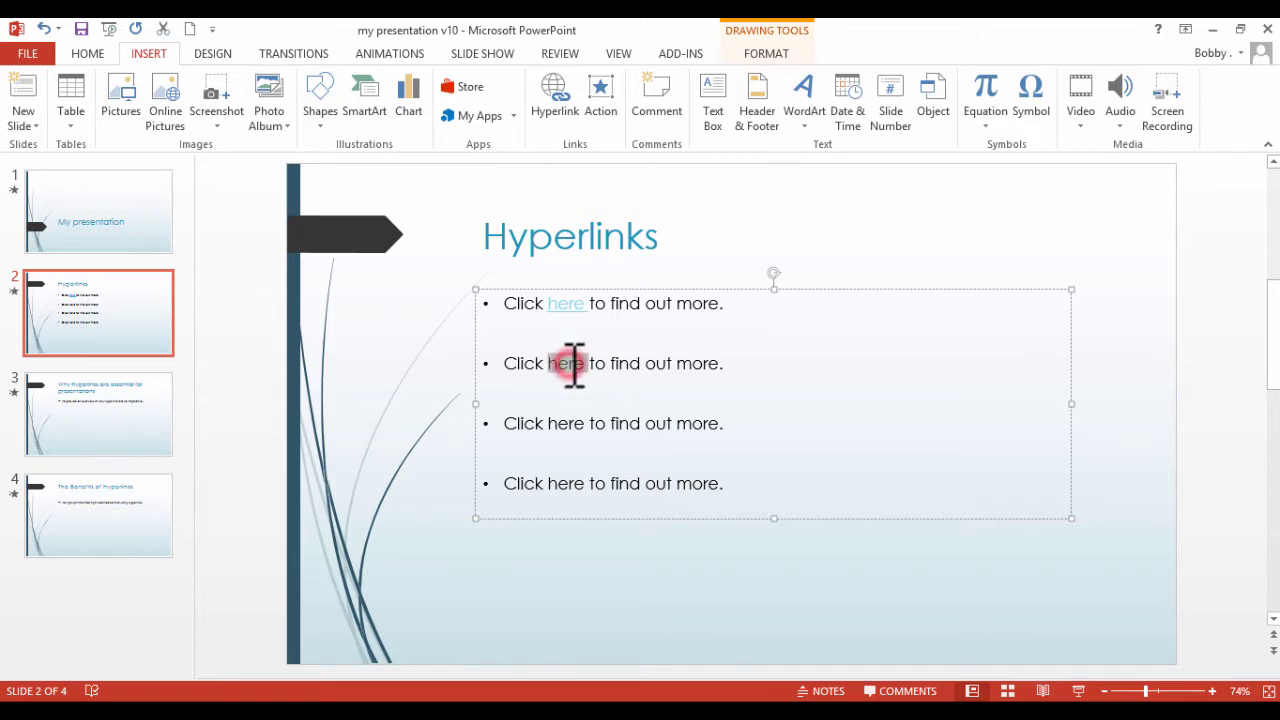
{"action": "right_click", "coordinate": [574, 366]}
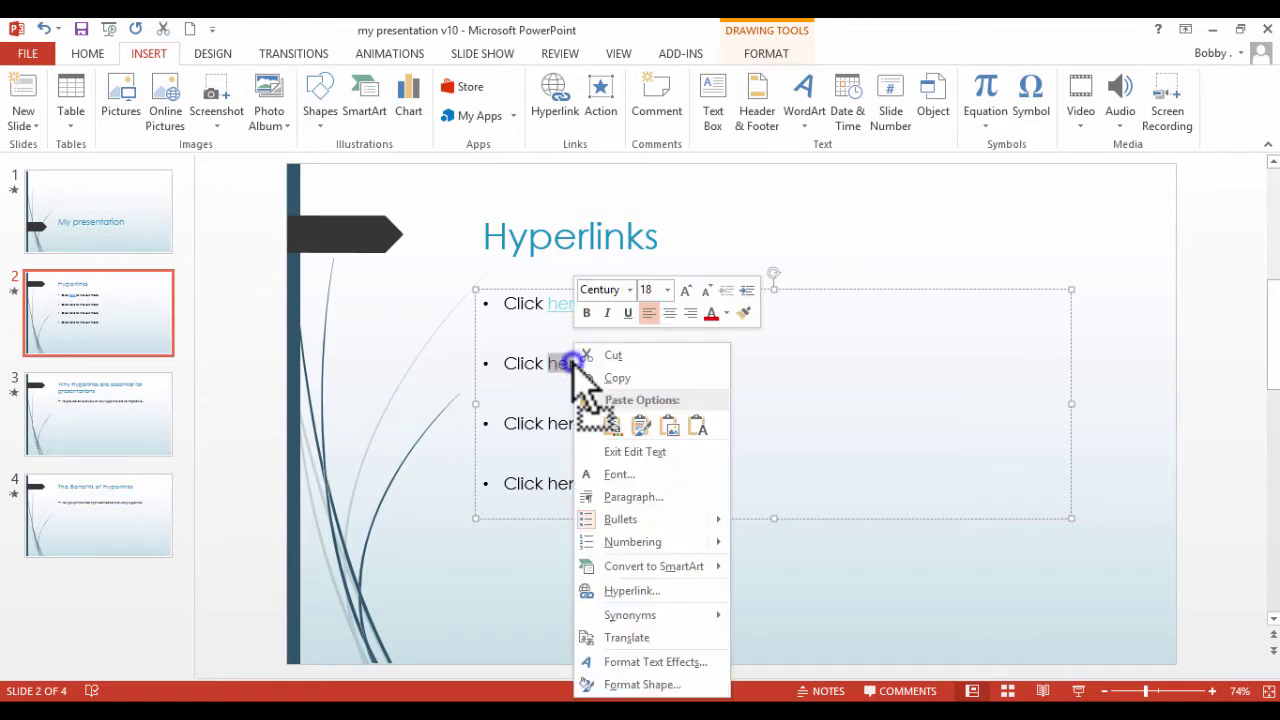
{"action": "left_click", "coordinate": [674, 596]}
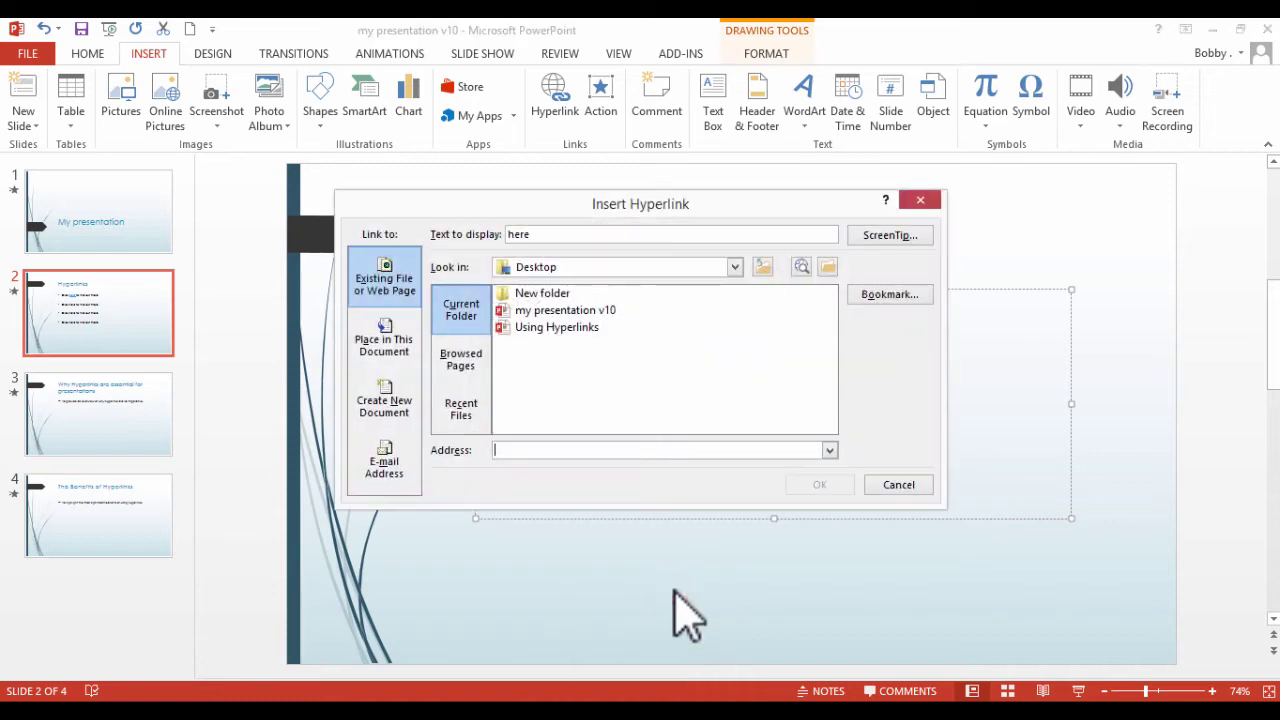
{"action": "left_click", "coordinate": [528, 450]}
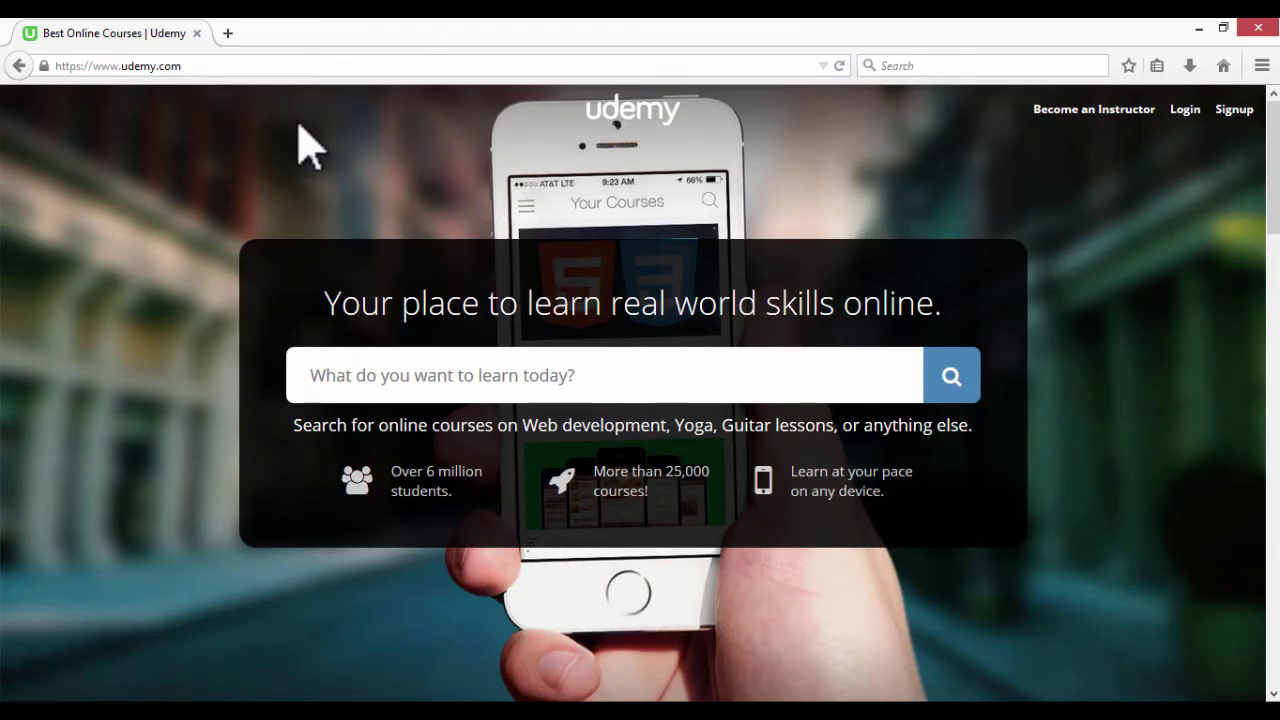
Copy the Udemy web address from the browser's address bar.
{"action": "left_click", "coordinate": [180, 66]}
{"action": "right_click", "coordinate": [175, 66]}
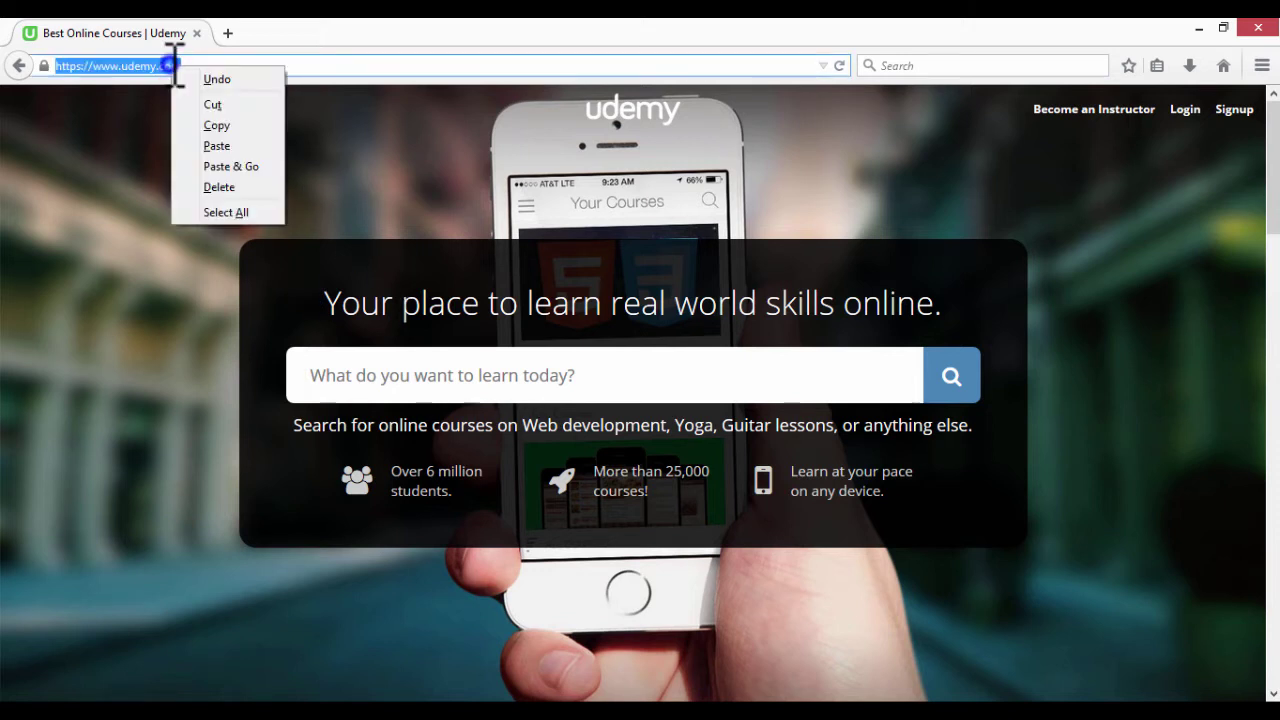
{"action": "left_click", "coordinate": [222, 126]}
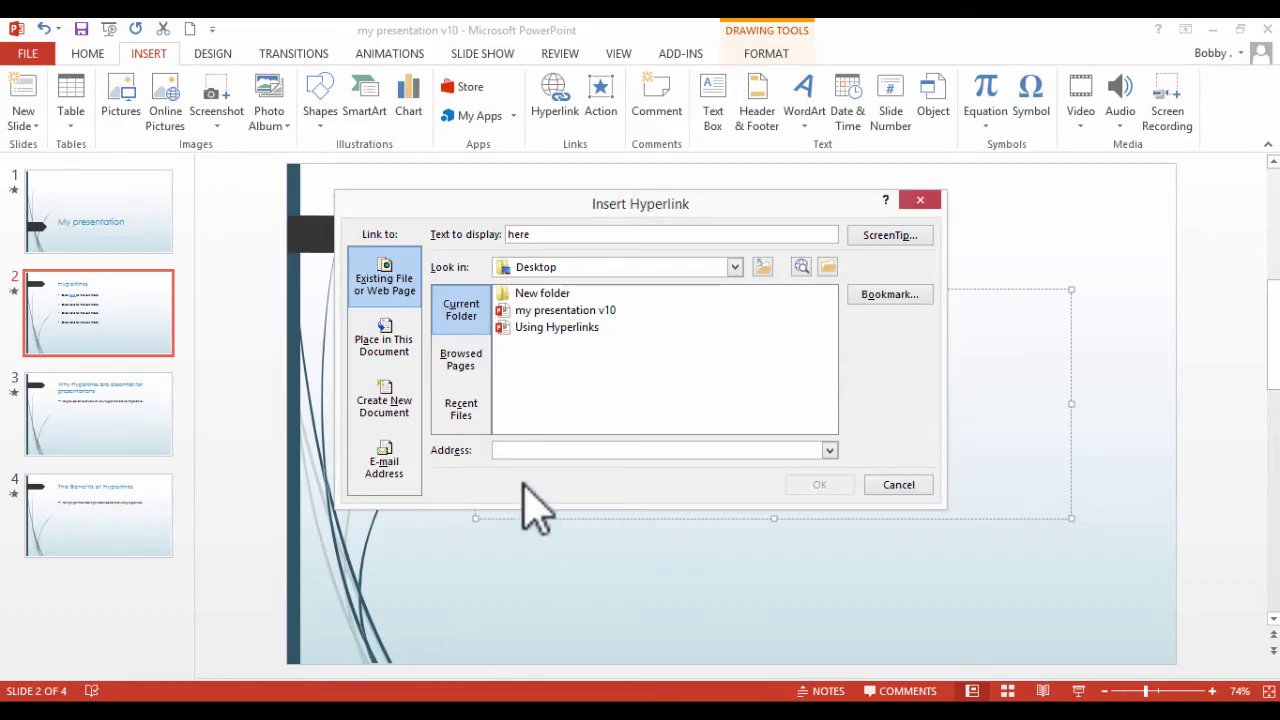
Paste the udemy.com address as the second 'here' link target and confirm.
{"action": "right_click", "coordinate": [508, 450]}
{"action": "left_click", "coordinate": [550, 504]}
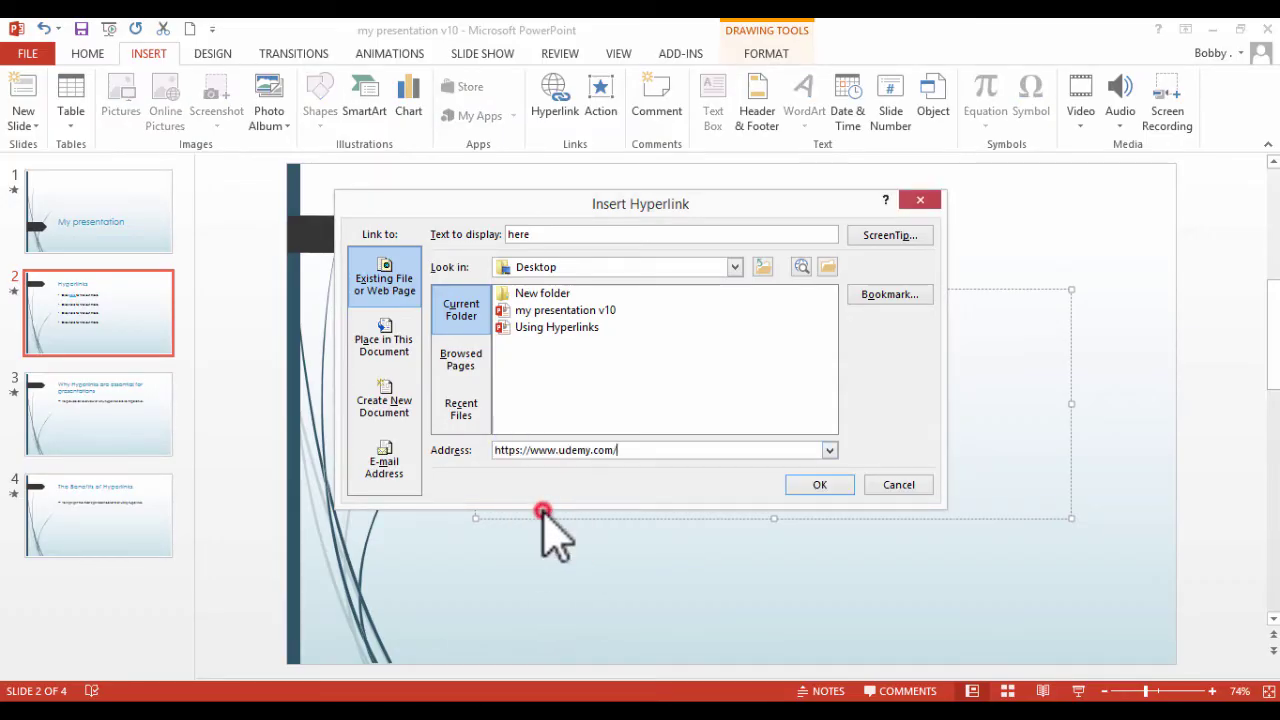
{"action": "left_click", "coordinate": [822, 490]}
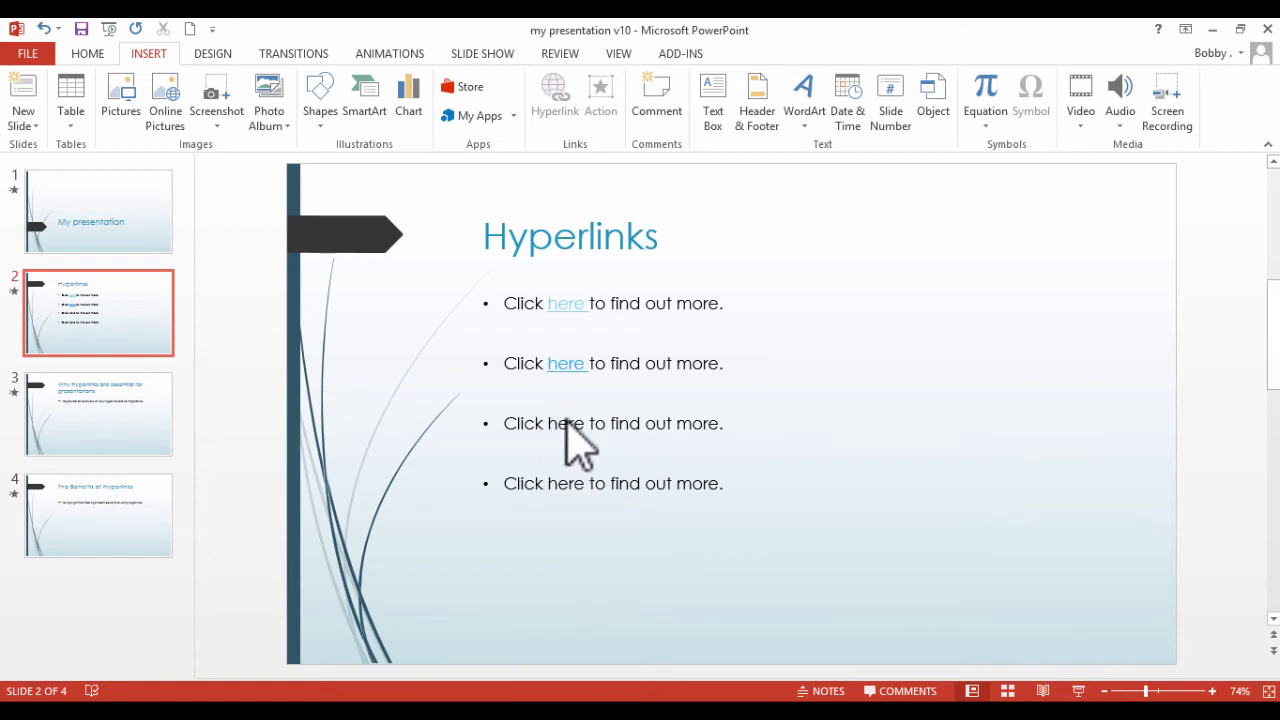
Link the third 'here' to slide 4, 'The Benefits of Hyperlinks', in this document.
{"action": "left_click", "coordinate": [567, 418]}
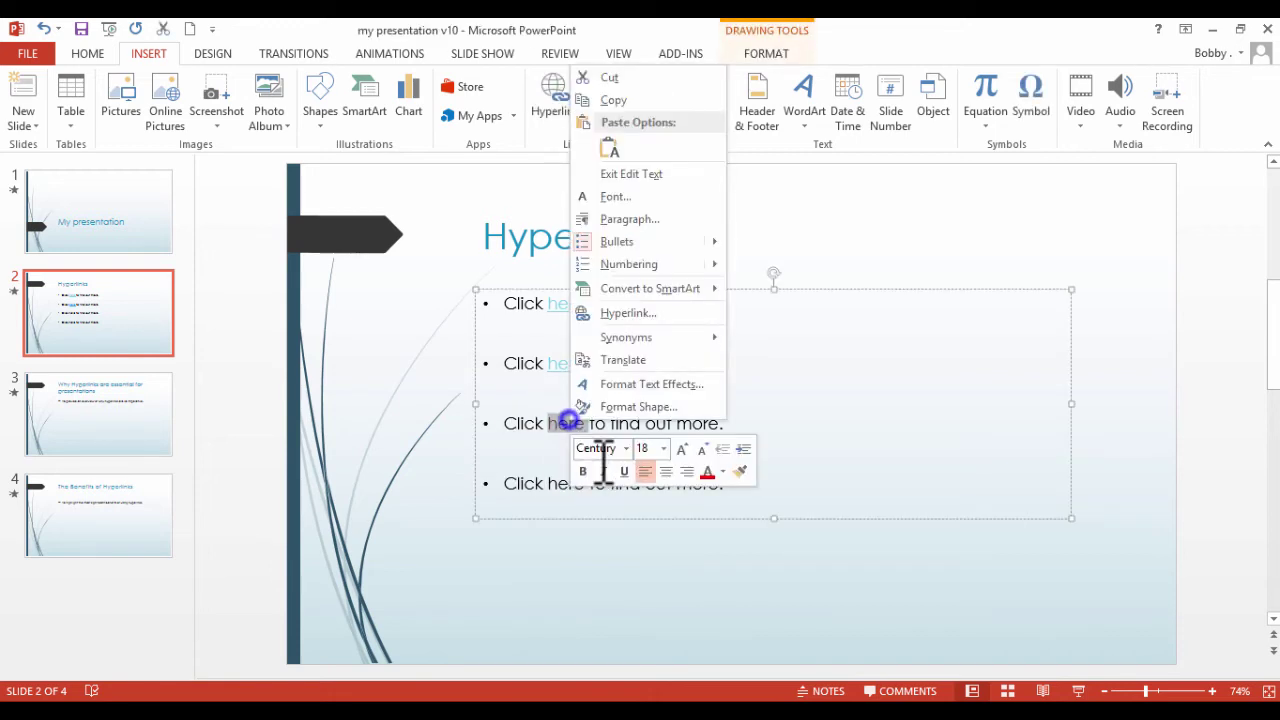
{"action": "right_click", "coordinate": [571, 423]}
{"action": "left_click", "coordinate": [628, 313]}
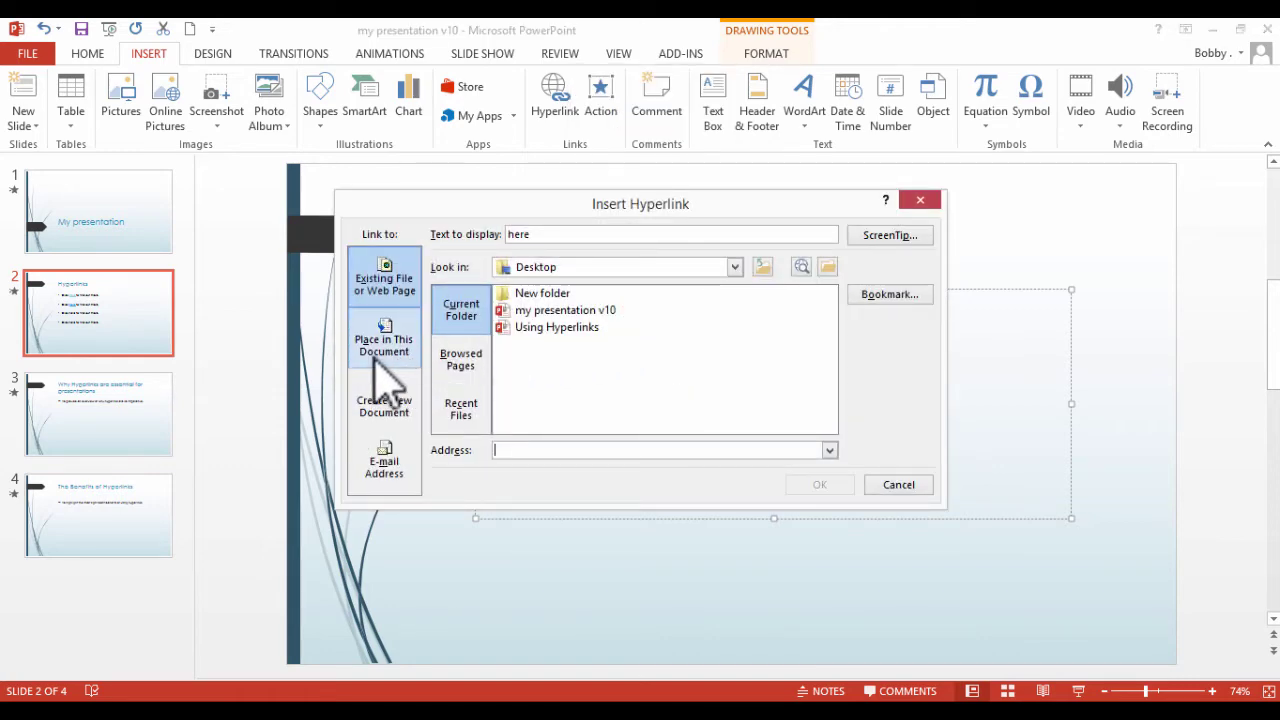
{"action": "left_click", "coordinate": [385, 340]}
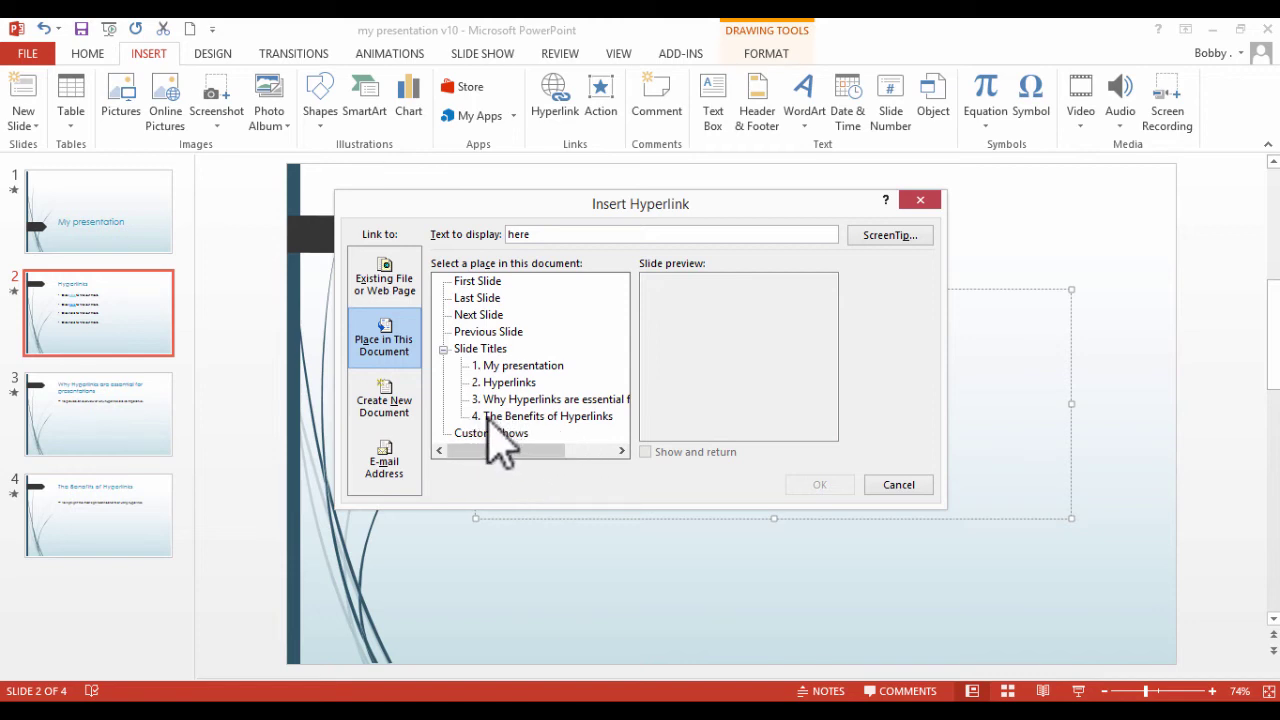
{"action": "left_click", "coordinate": [553, 416]}
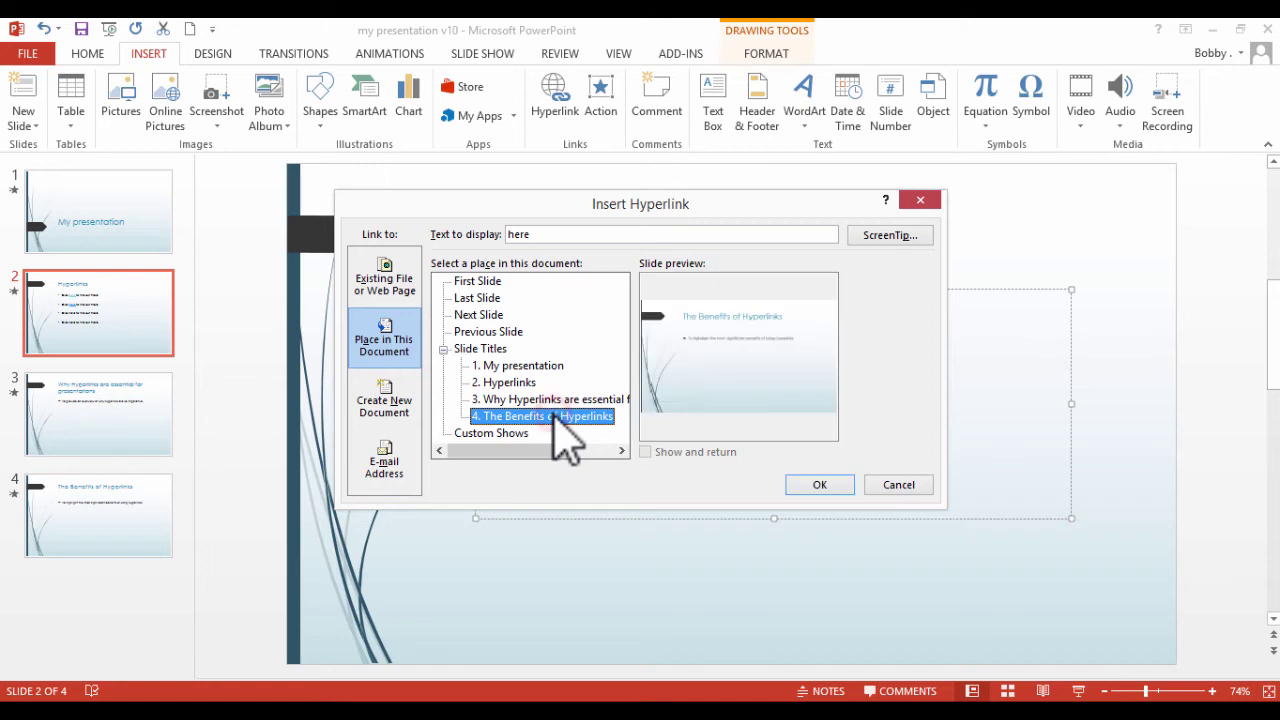
{"action": "left_click", "coordinate": [822, 486]}
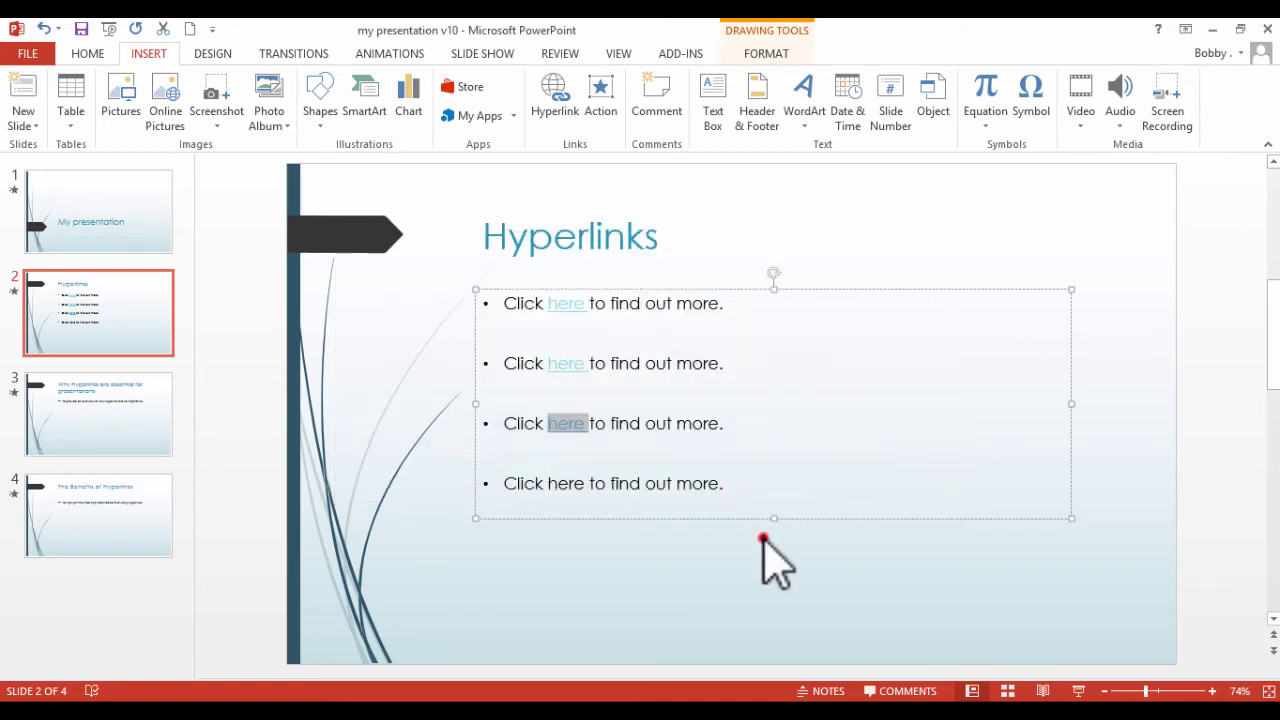
{"action": "left_click", "coordinate": [763, 540]}
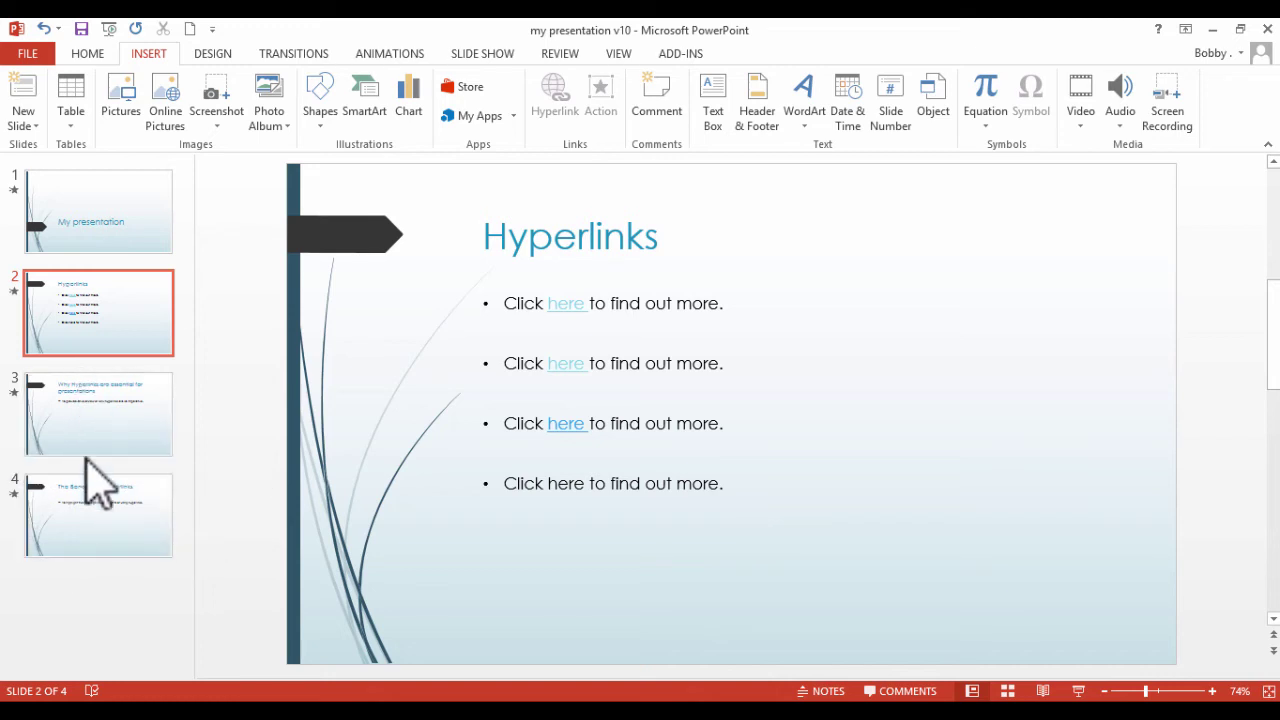
{"action": "left_click", "coordinate": [86, 520]}
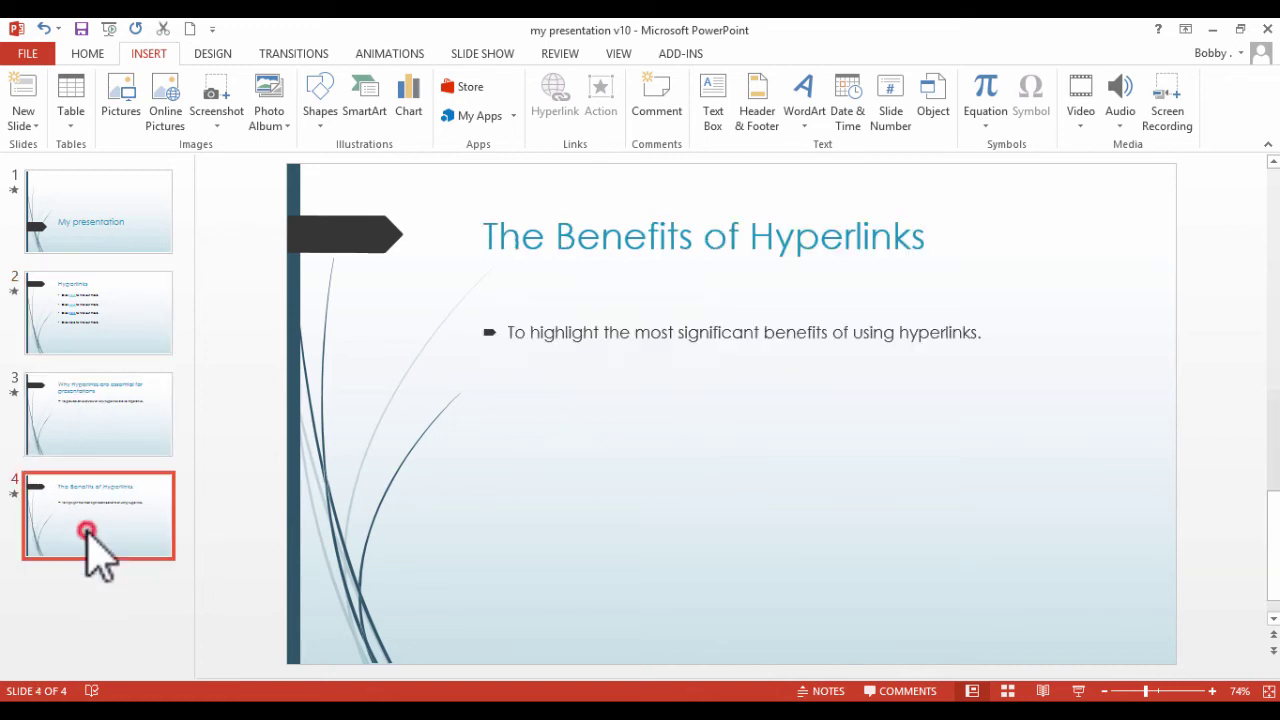
{"action": "left_click", "coordinate": [97, 345]}
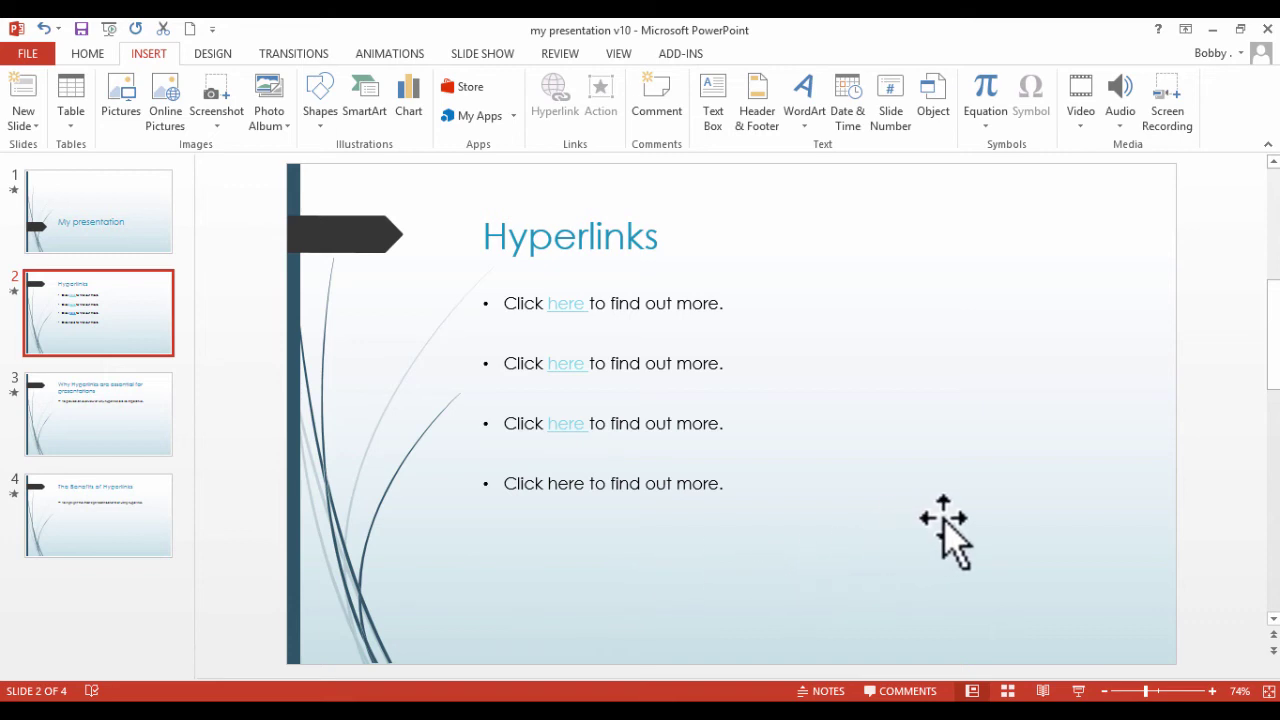
Link the fourth 'here' to a new document named 'presentation', set to edit now.
{"action": "double_click", "coordinate": [575, 484]}
{"action": "right_click", "coordinate": [575, 484]}
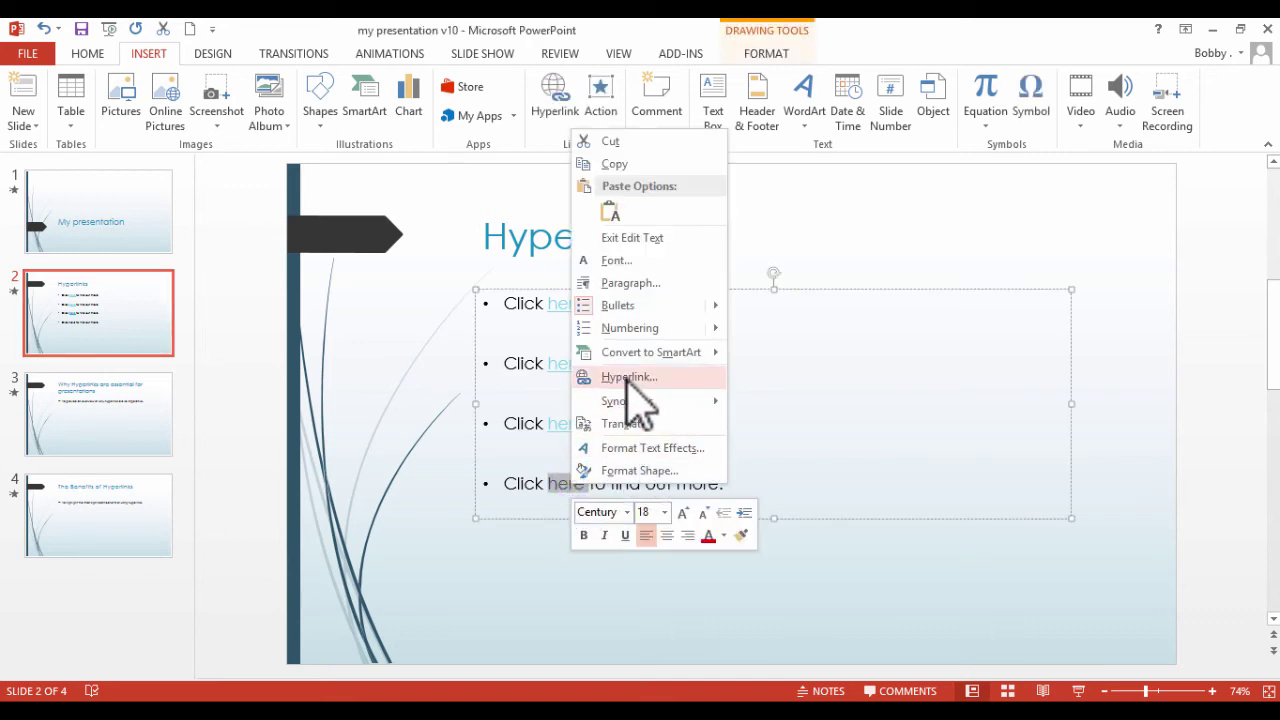
{"action": "left_click", "coordinate": [627, 380]}
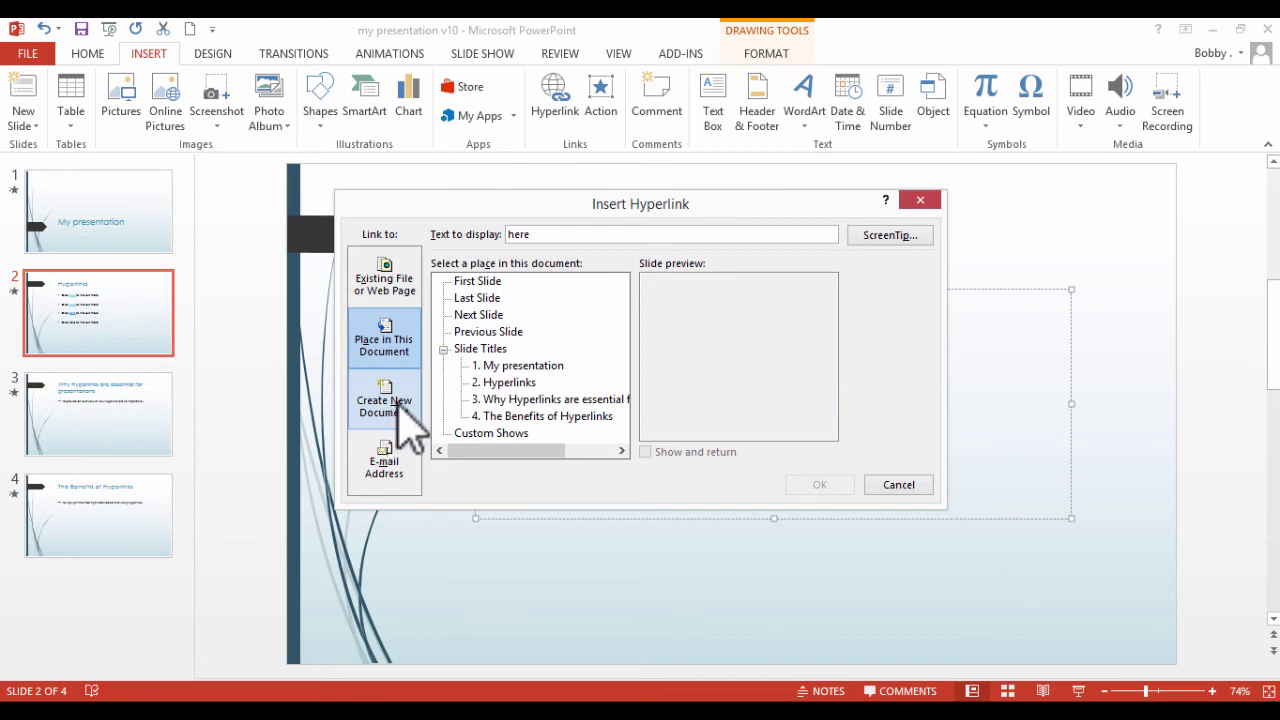
{"action": "left_click", "coordinate": [398, 402]}
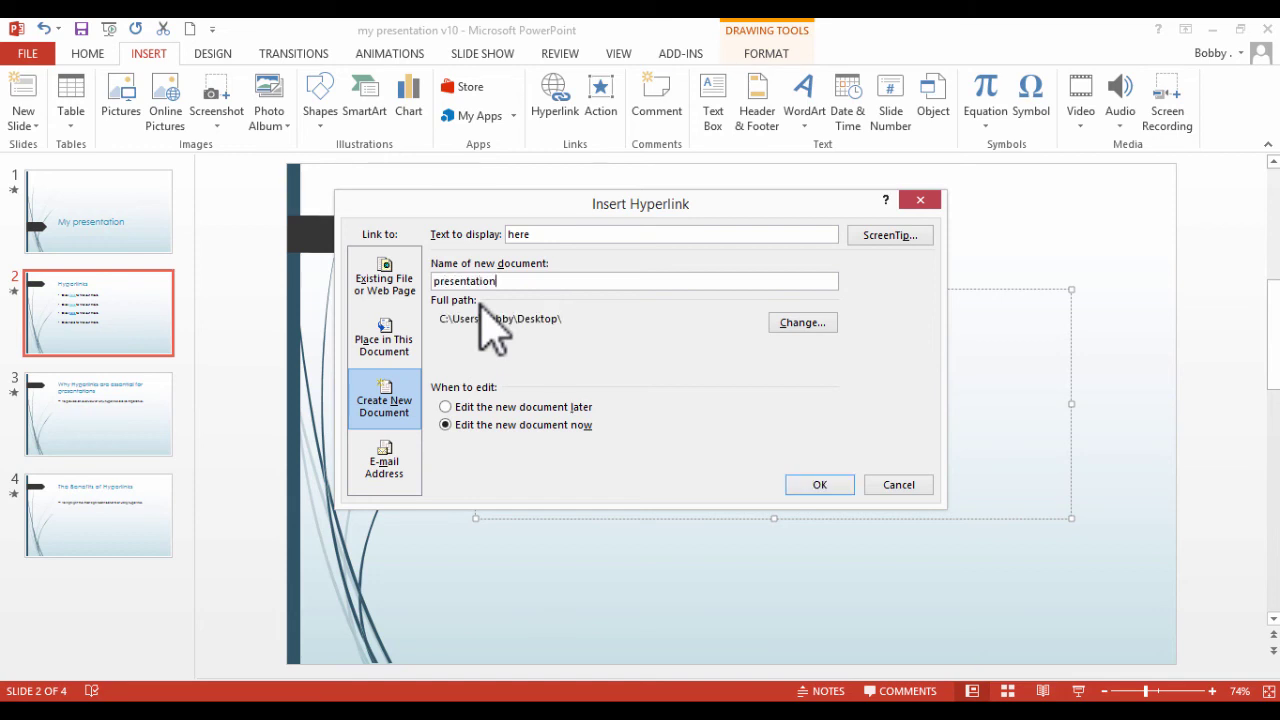
{"action": "left_click", "coordinate": [810, 484]}
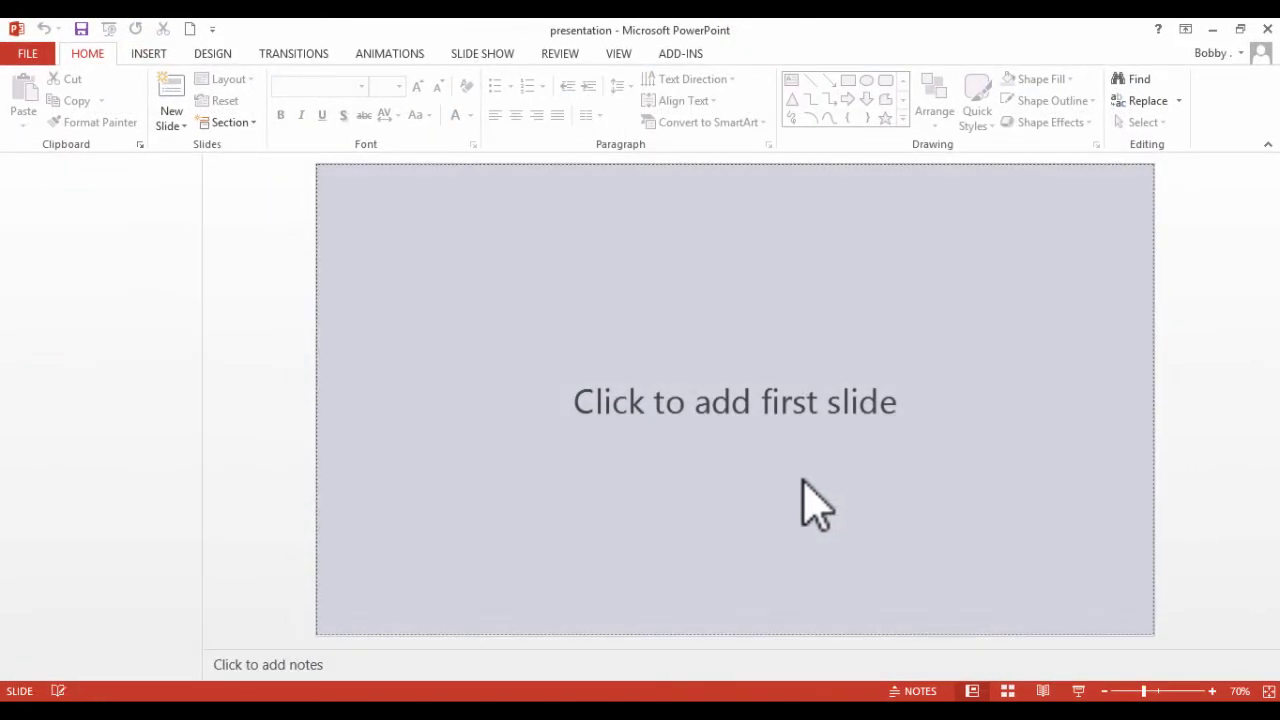
Enter 'My presentation' in the first slide's title placeholder.
{"action": "left_click", "coordinate": [736, 432]}
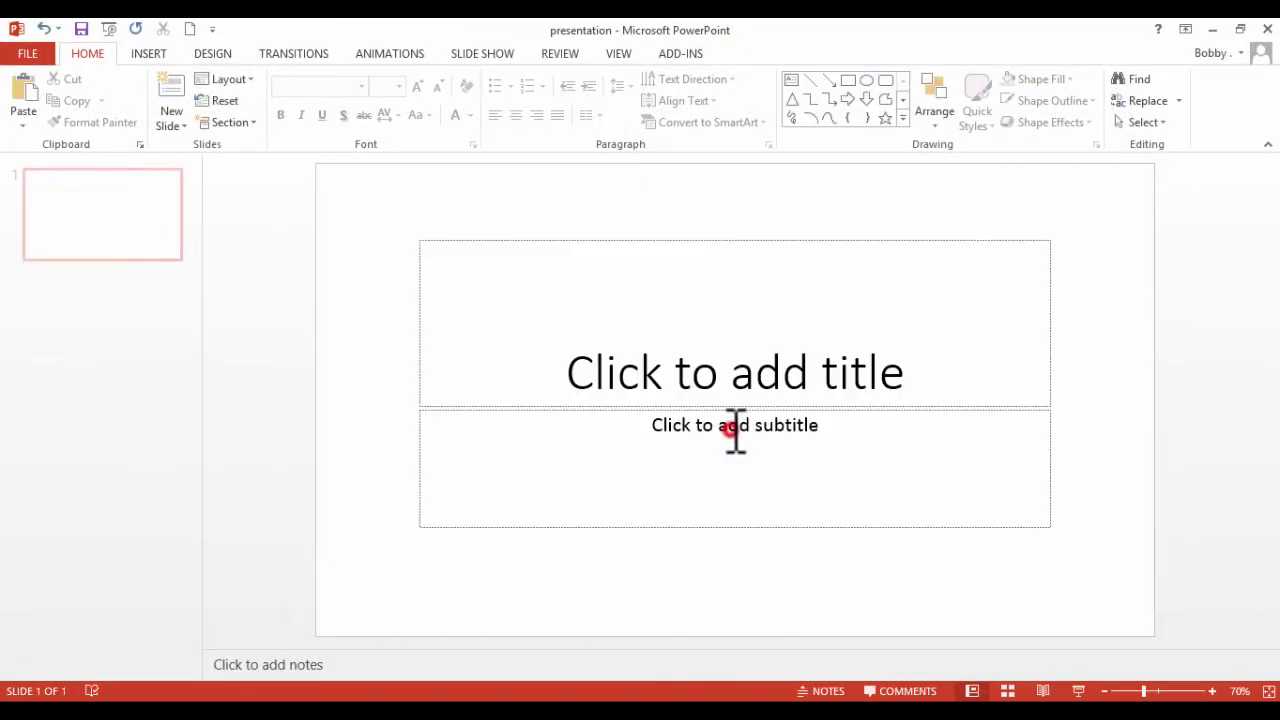
{"action": "left_click", "coordinate": [684, 360]}
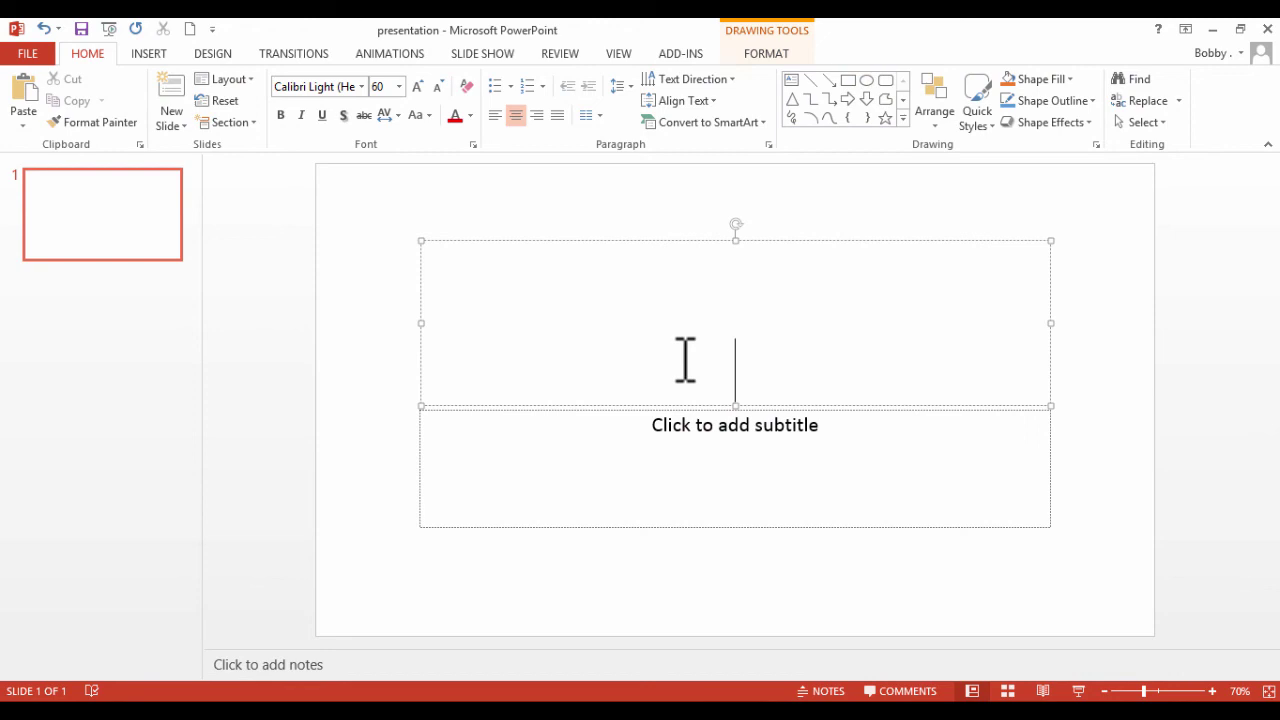
{"action": "type", "text": "My pre"}
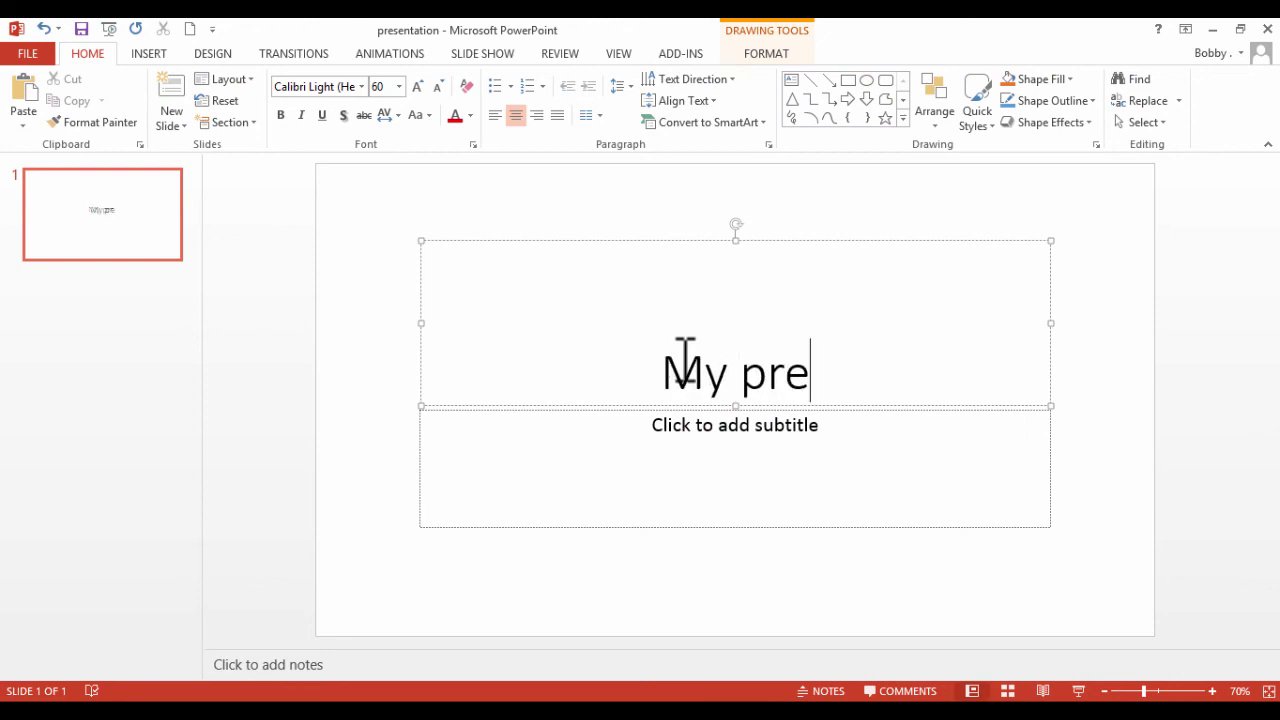
{"action": "type", "text": "sentation"}
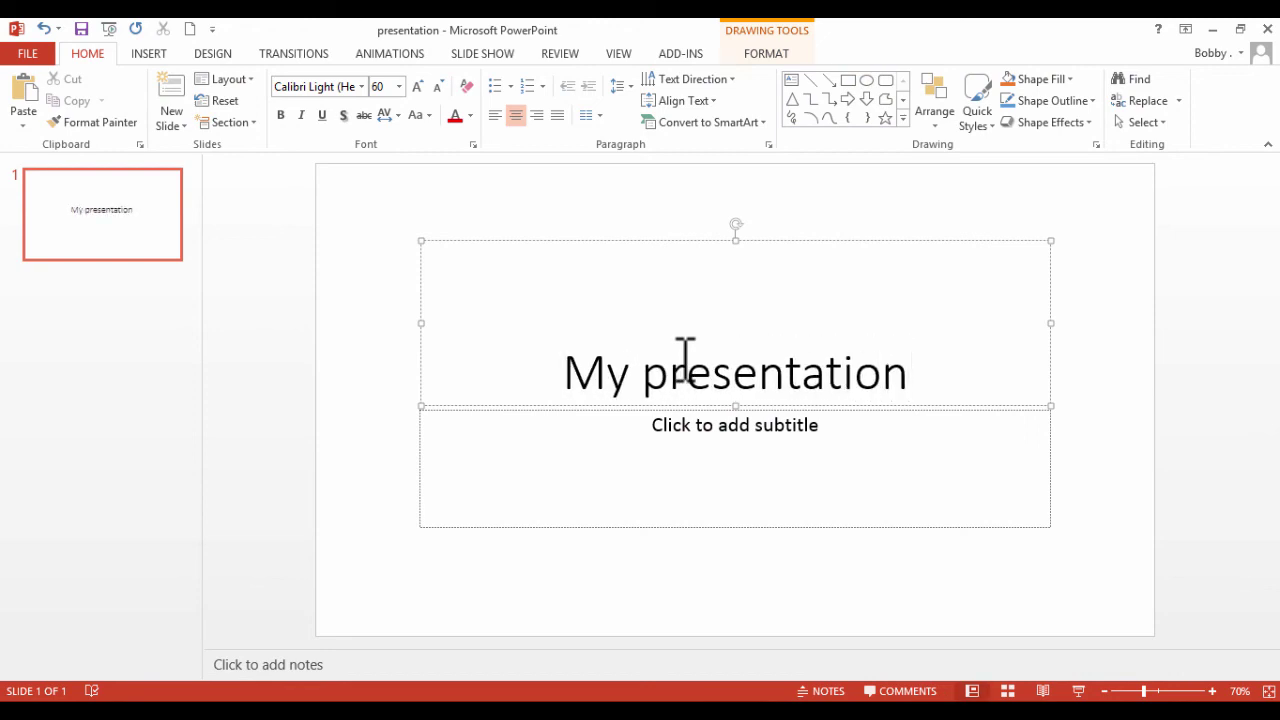
{"action": "left_click", "coordinate": [655, 569]}
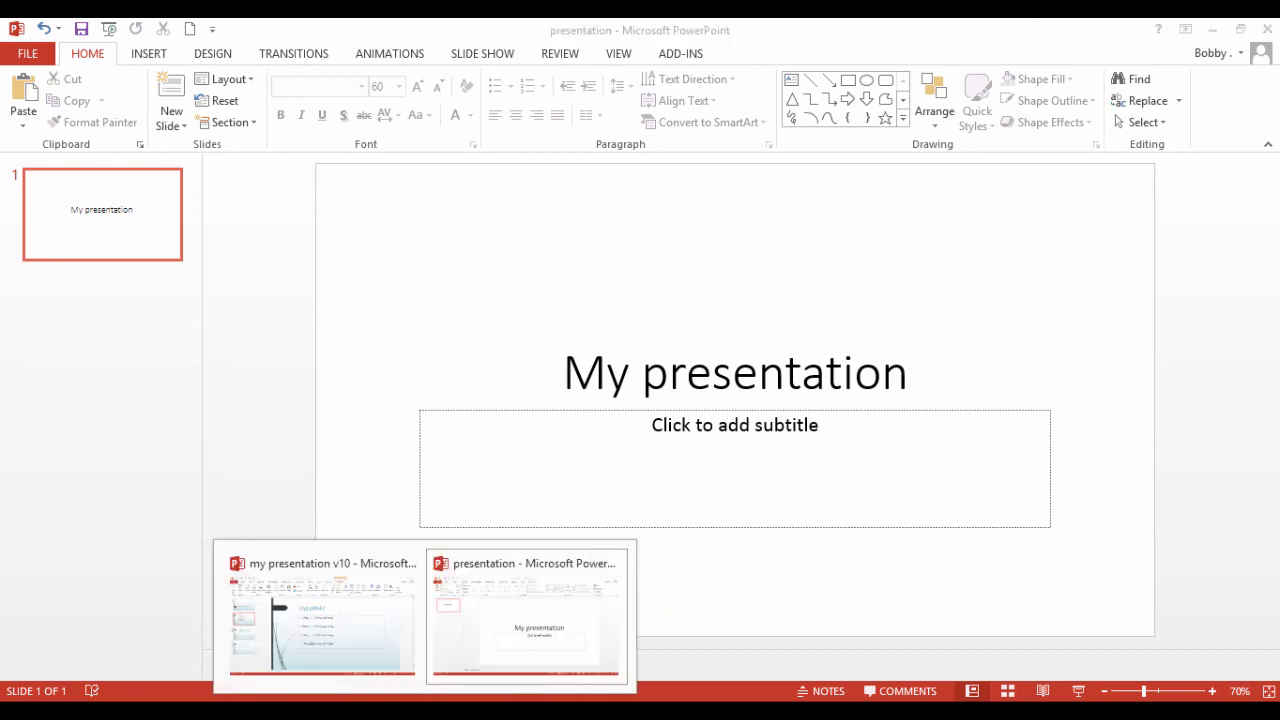
Switch back to my presentation v10 and deselect the Hyperlinks slide's text box.
{"action": "left_click", "coordinate": [394, 636]}
{"action": "left_click", "coordinate": [616, 590]}
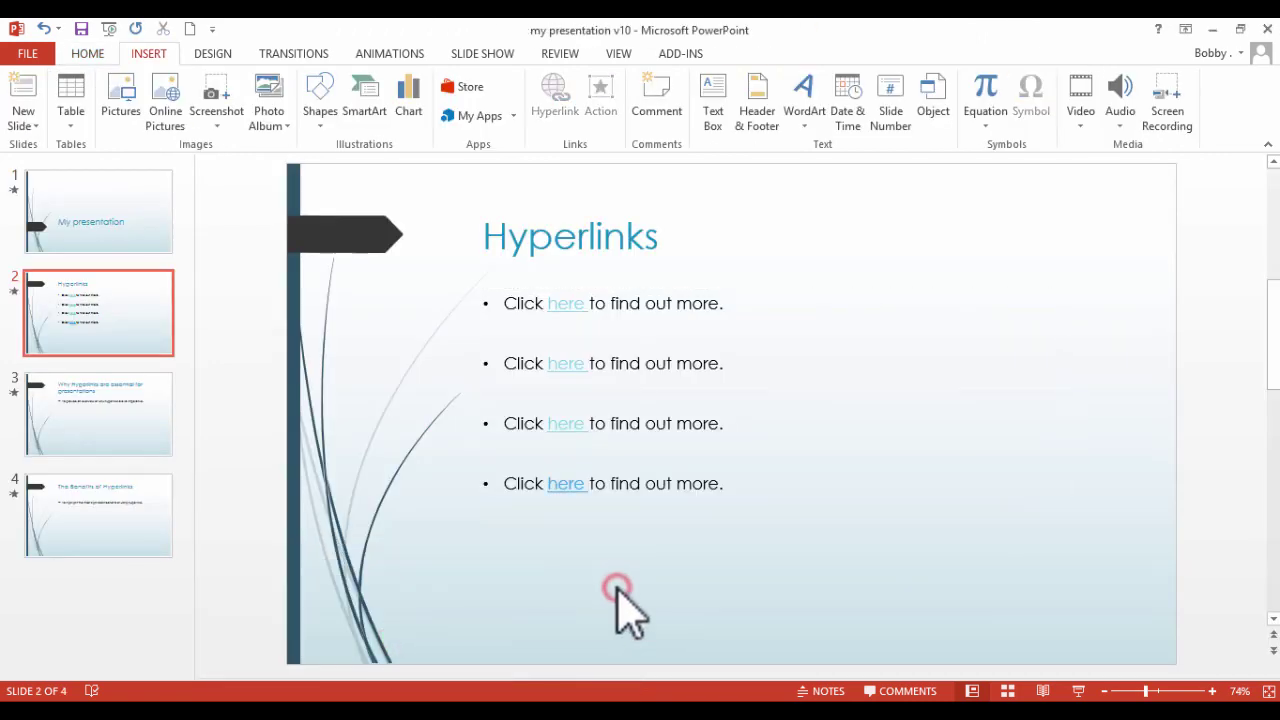